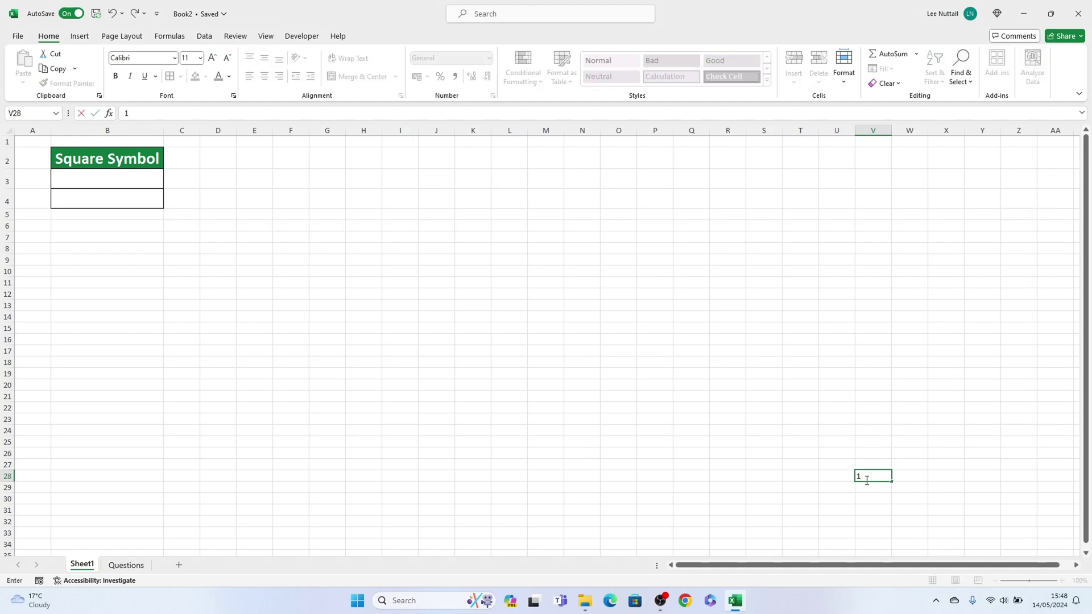
Enter m2 in cell B3 and make its 2 superscript so it reads m²
key(Return)
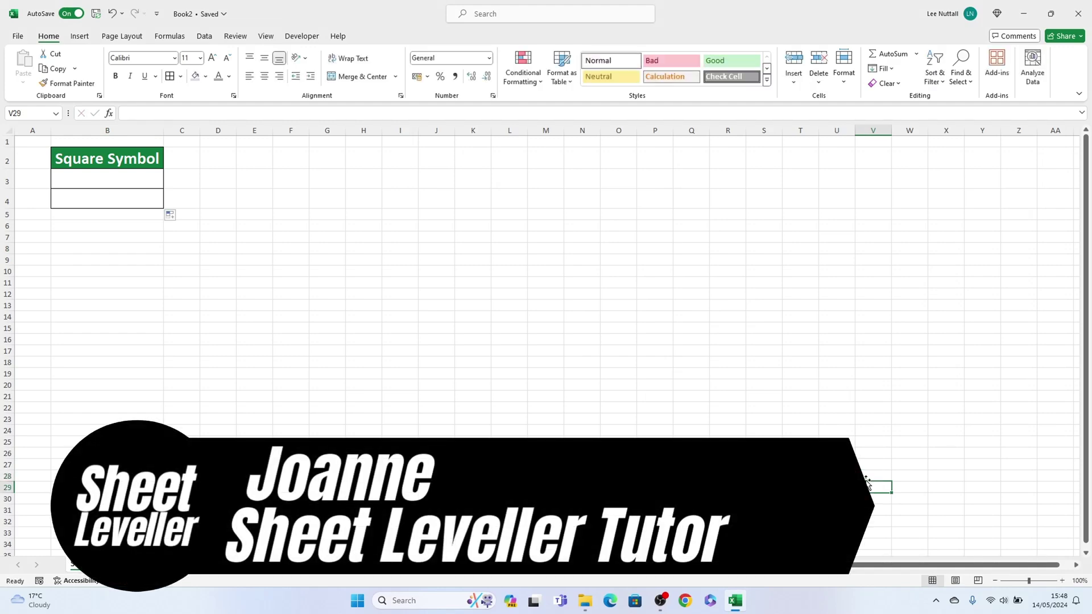
double_click(869, 484)
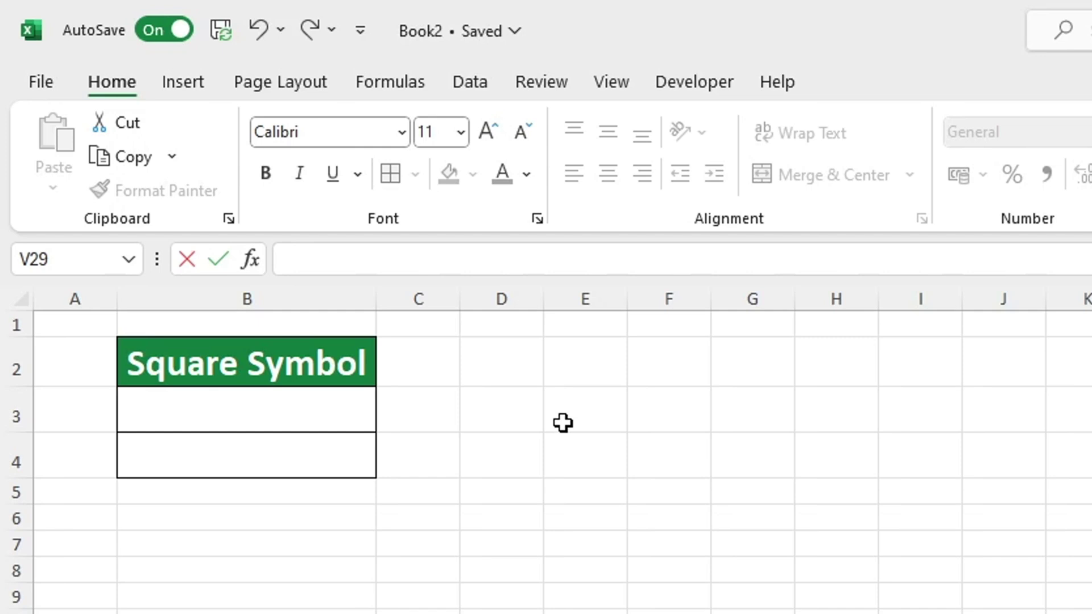
click(310, 399)
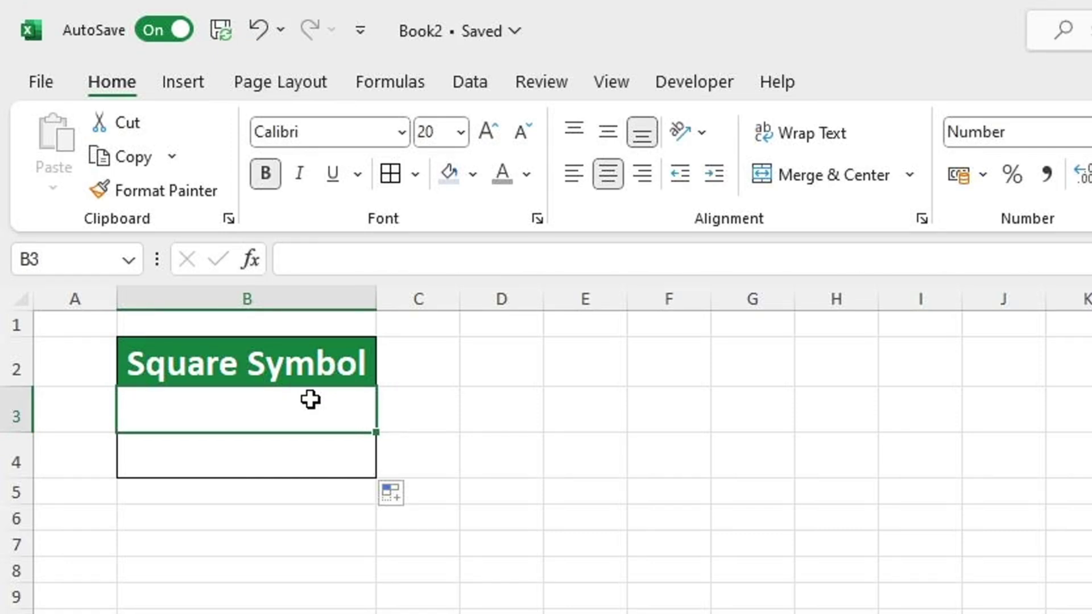
text(m2)
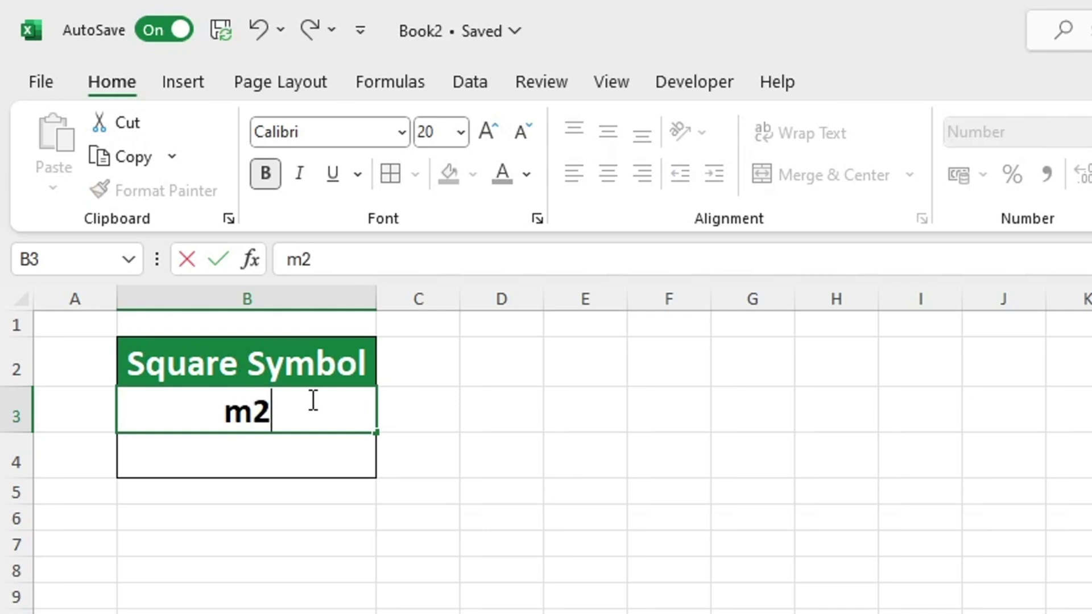
drag(284, 411, 260, 418)
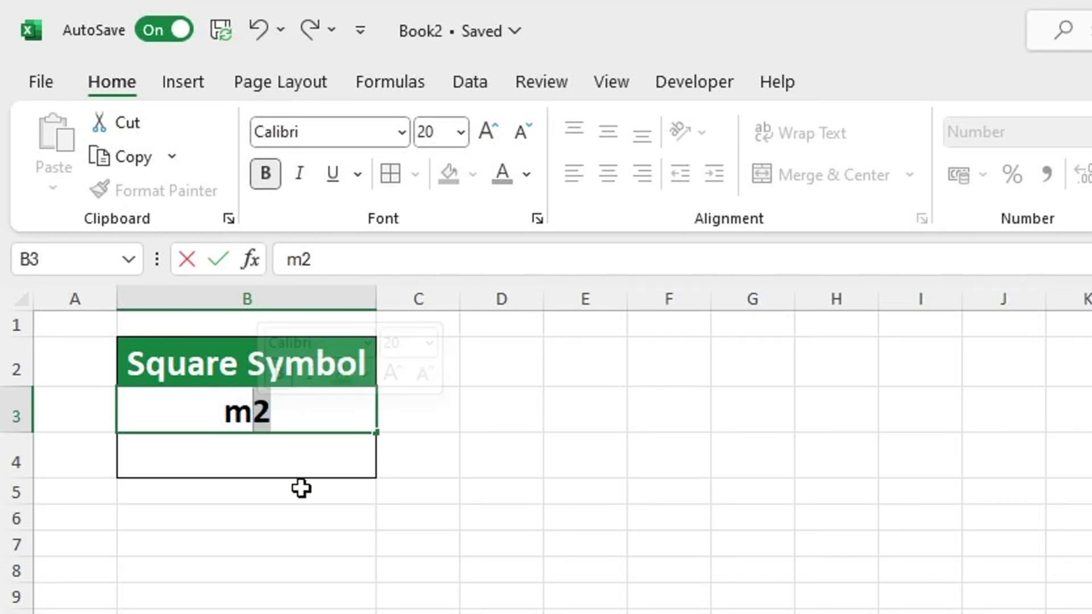
click(537, 218)
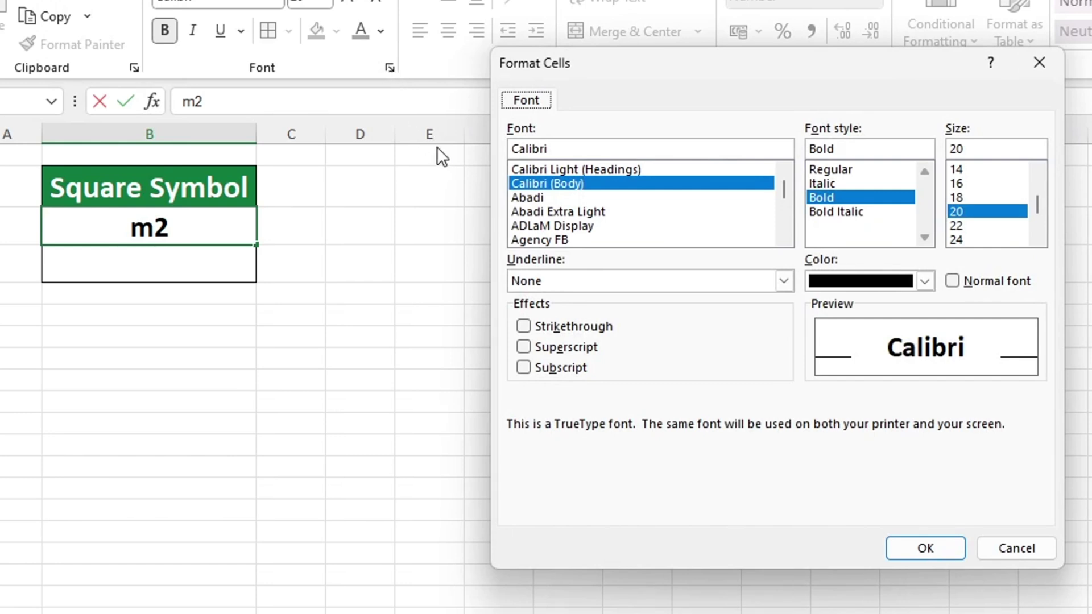
click(523, 346)
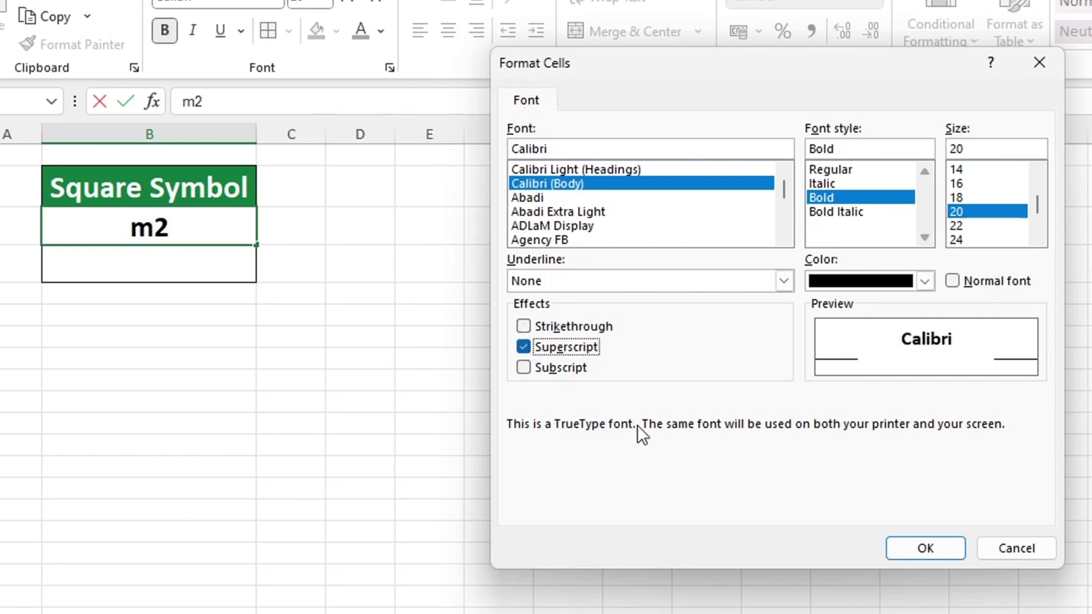
click(926, 542)
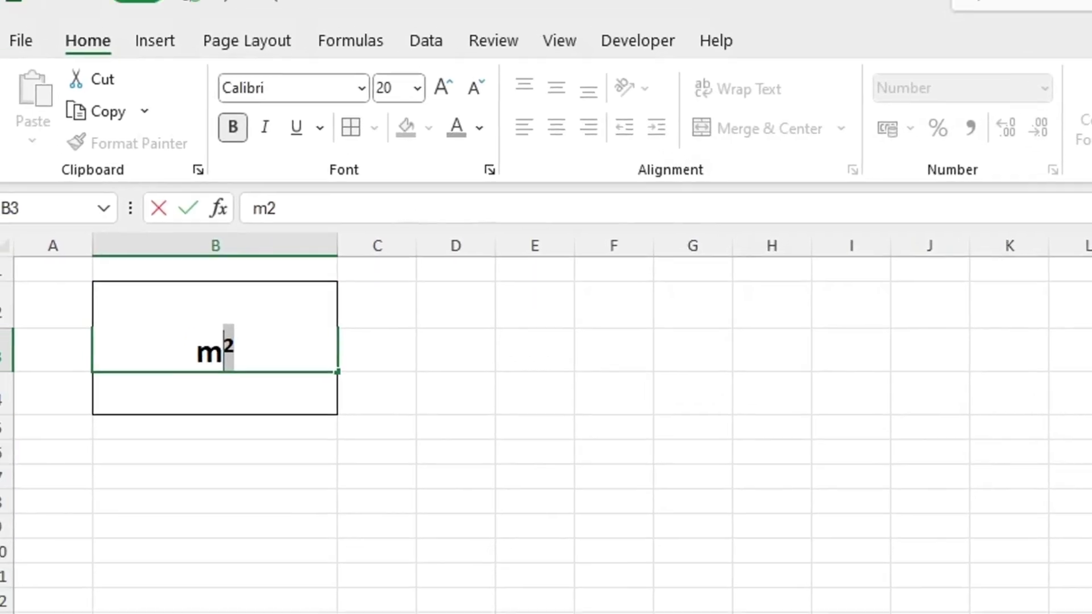
click(620, 488)
Type 33 in cell B4 and try making its second 3 superscript
click(207, 474)
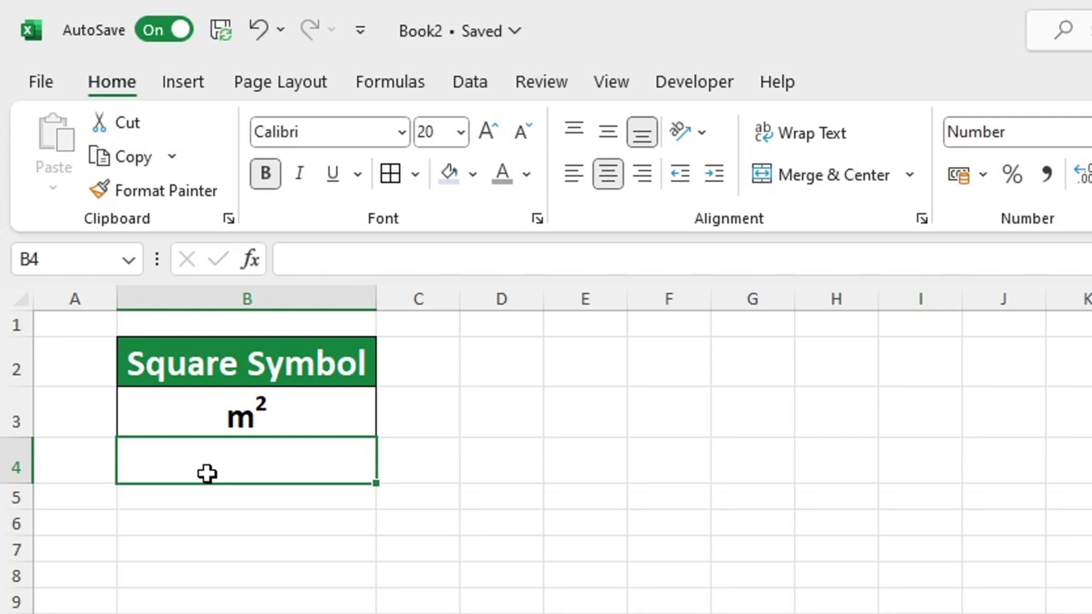
double_click(207, 474)
text(33)
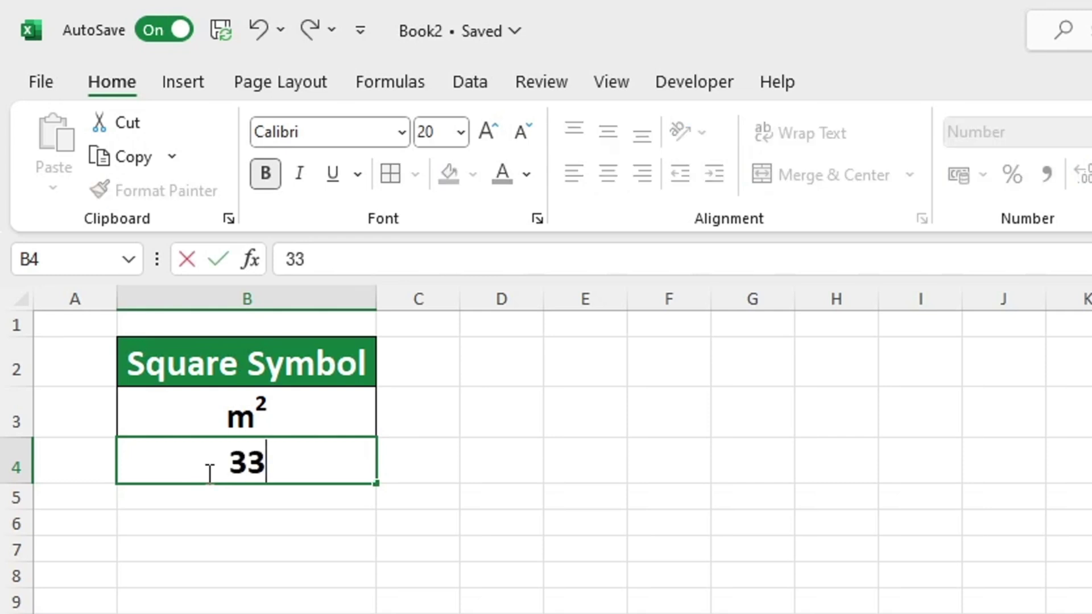
drag(249, 464, 271, 458)
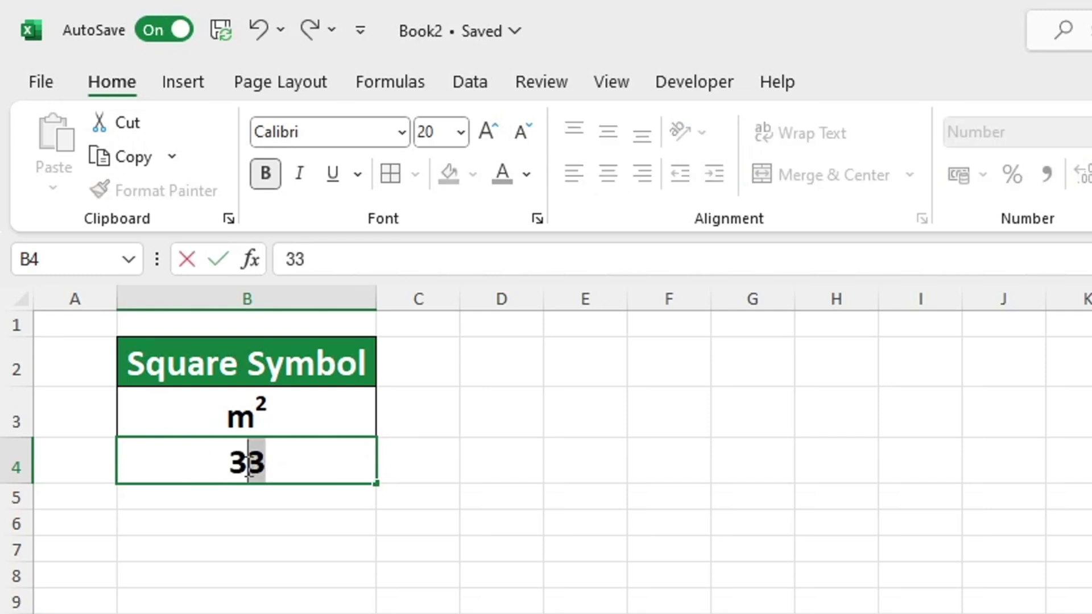
click(538, 219)
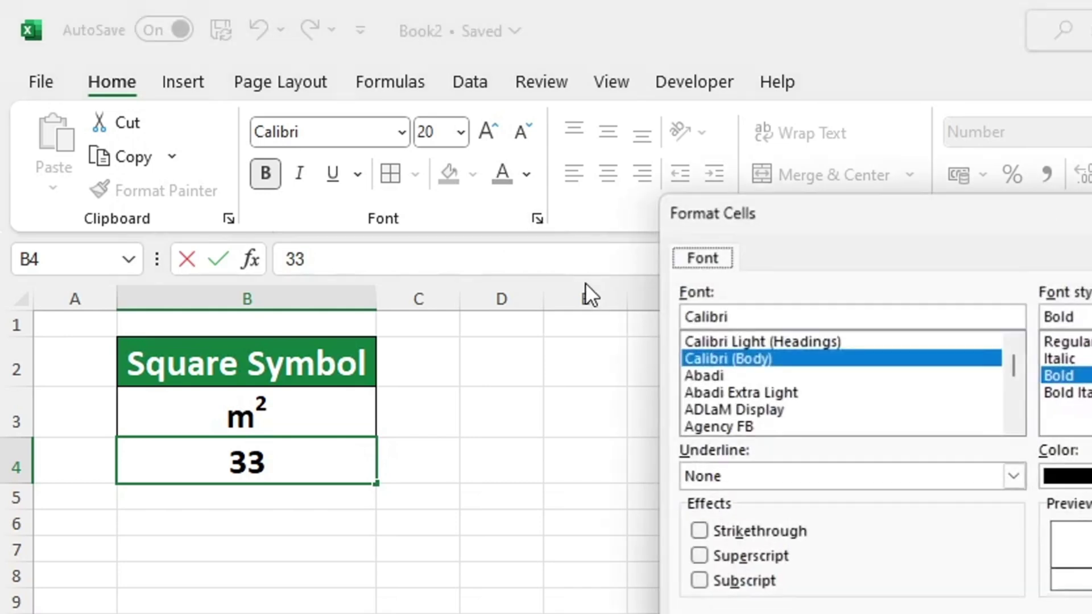
click(658, 463)
click(1087, 613)
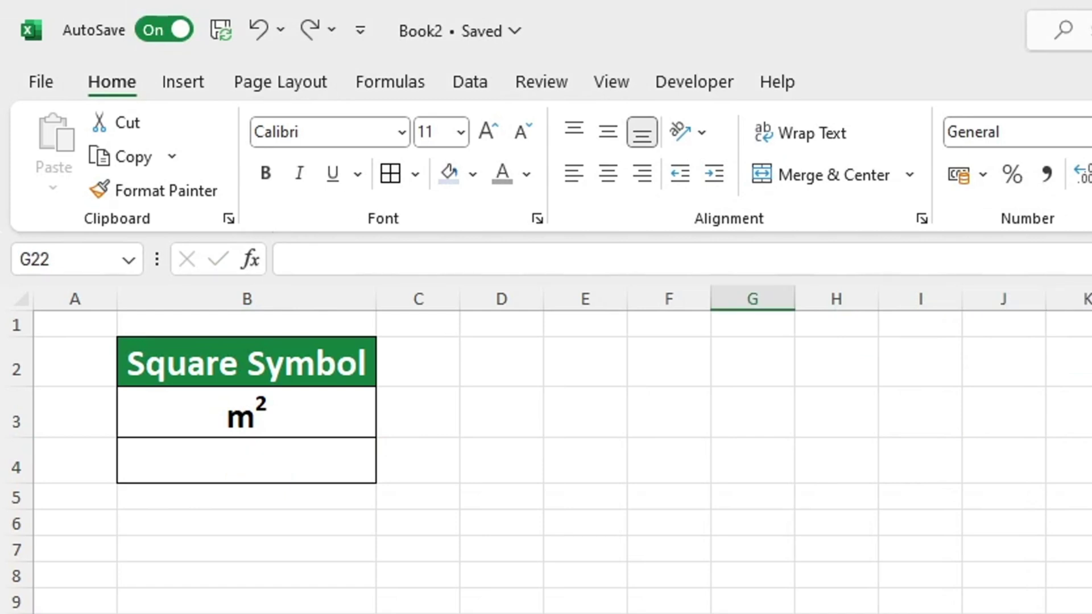
Re-enter 33 in B4 and change its number format from General to Text
click(260, 468)
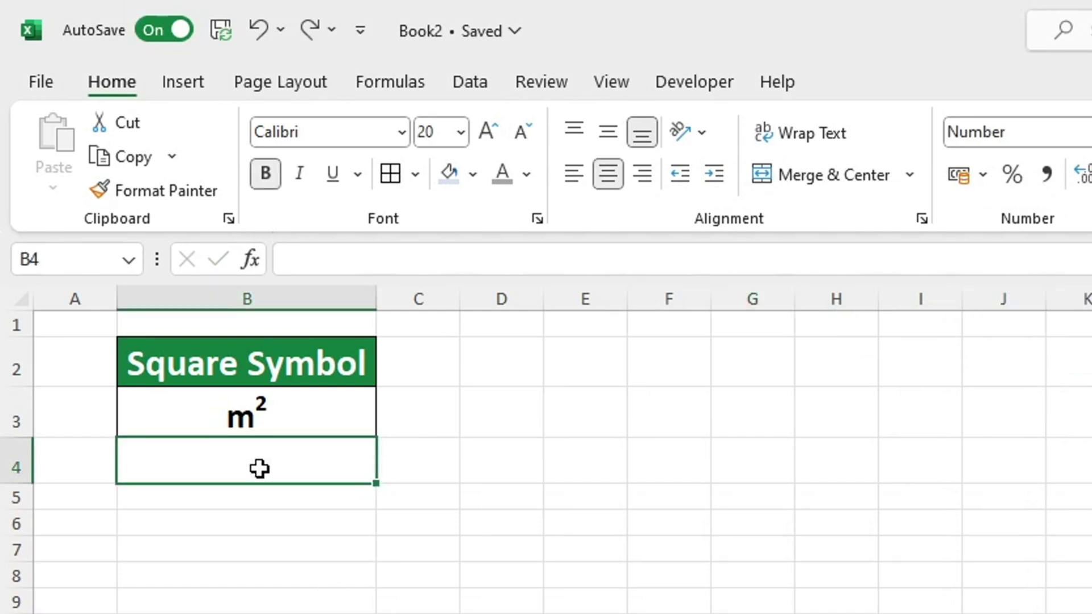
text(33)
key(Return)
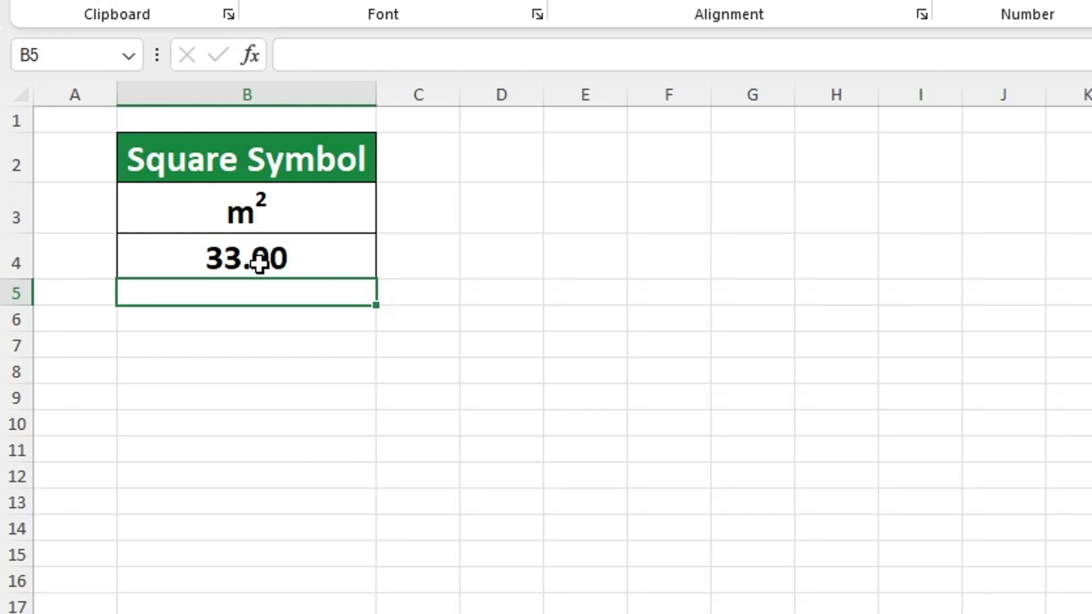
right_click(262, 489)
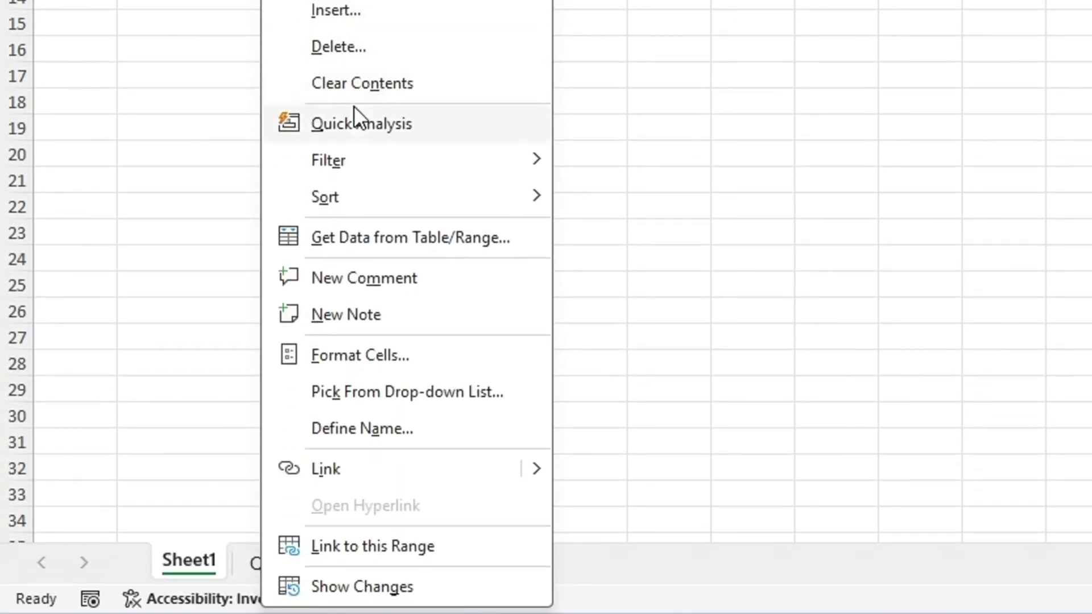
click(390, 354)
drag(383, 5, 656, 0)
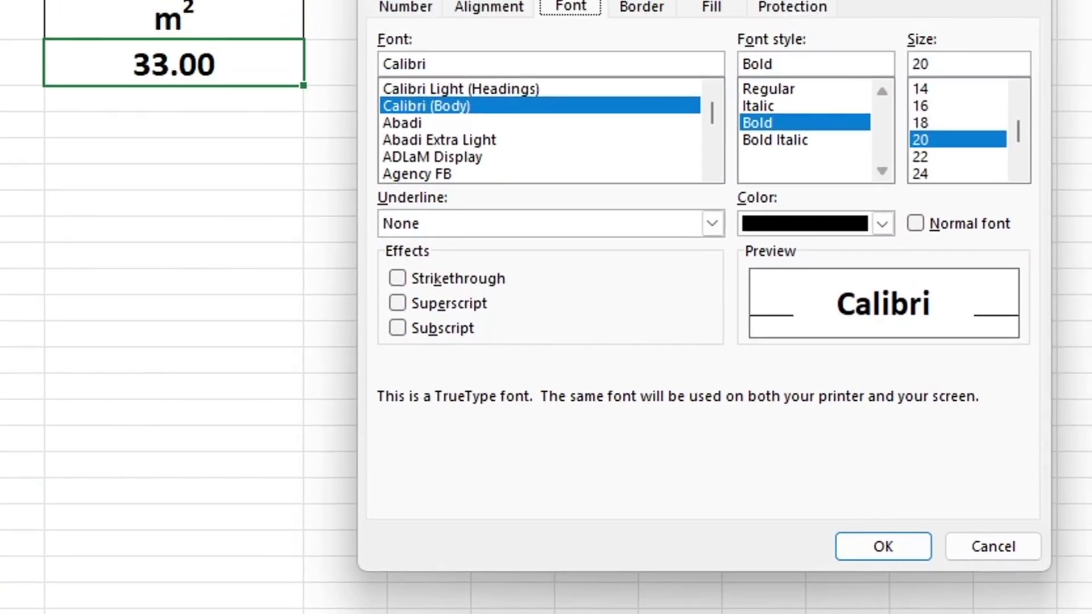
click(387, 7)
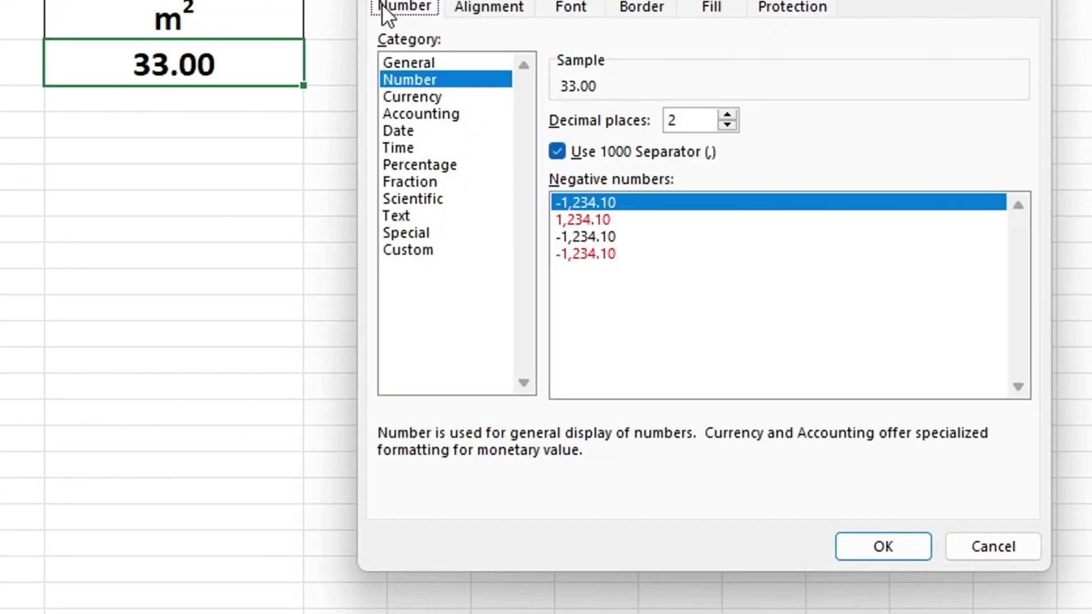
click(416, 62)
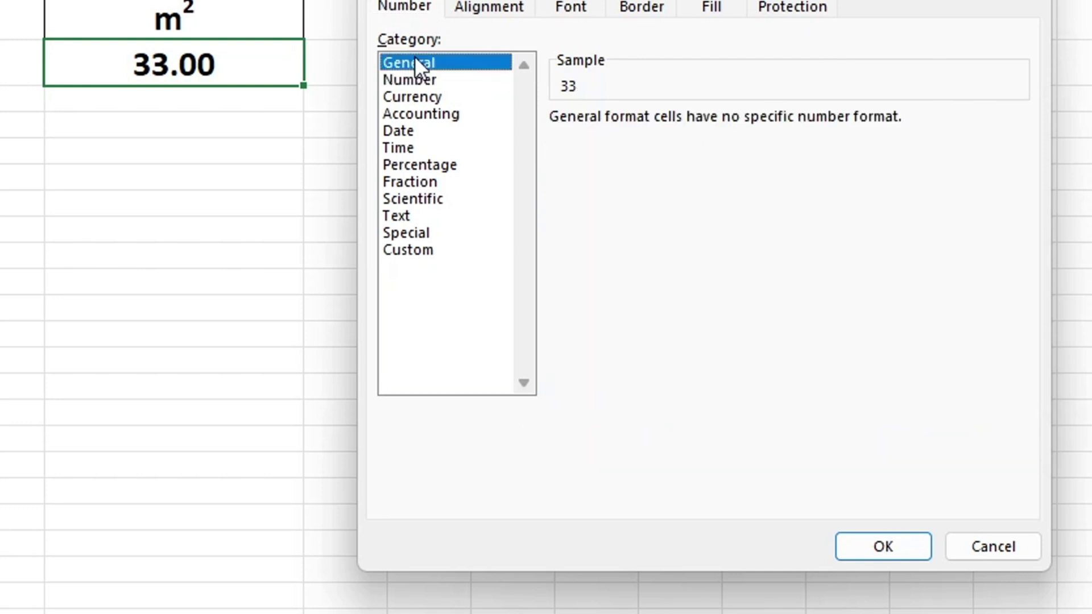
click(444, 219)
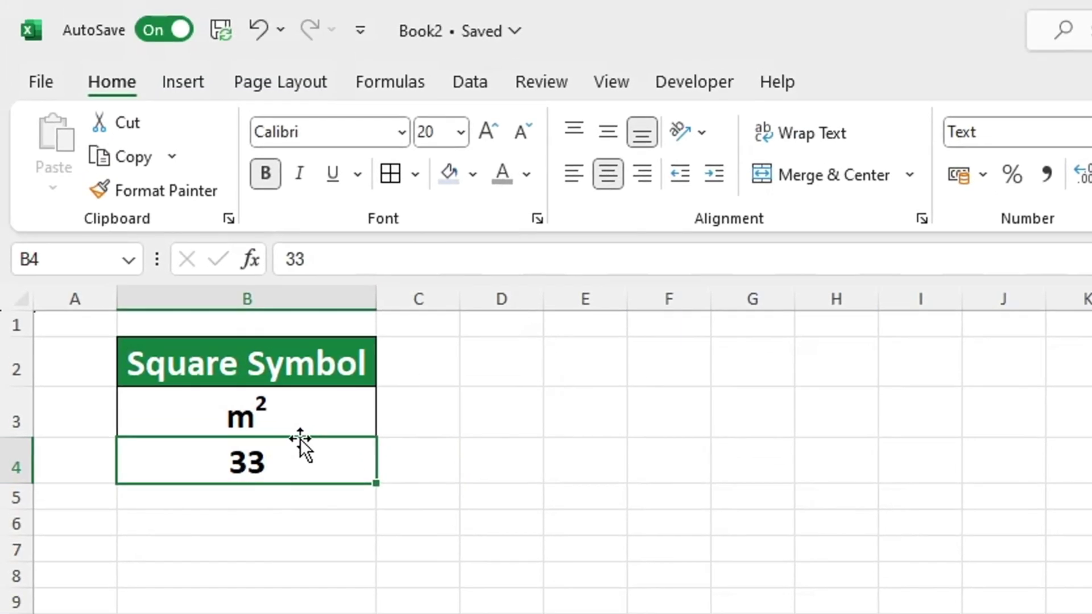
Format the second 3 in B4 as superscript to show 3³
double_click(265, 461)
drag(265, 461, 248, 461)
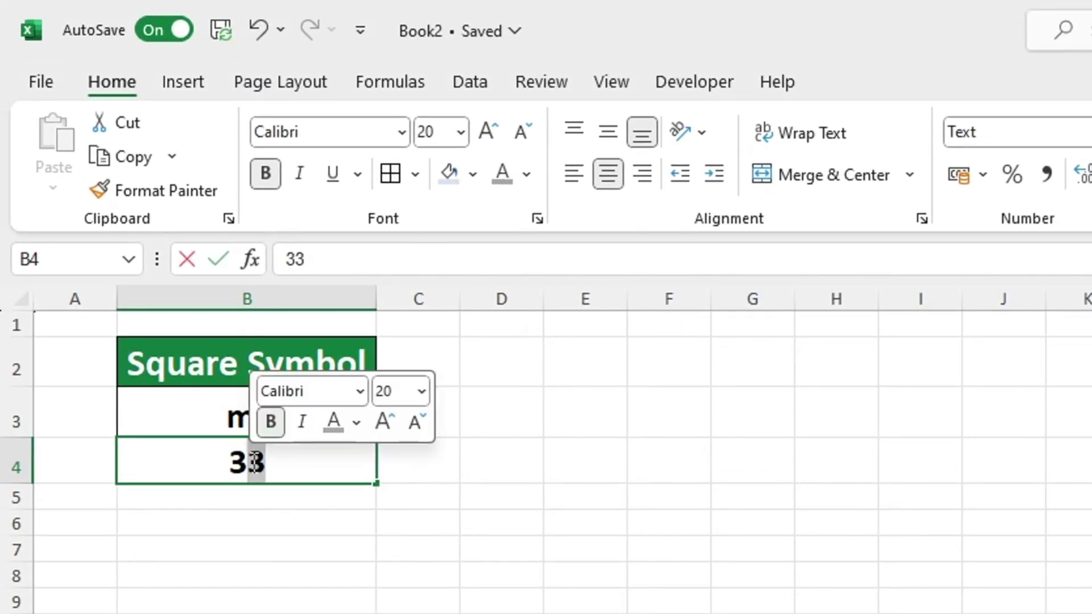
click(538, 218)
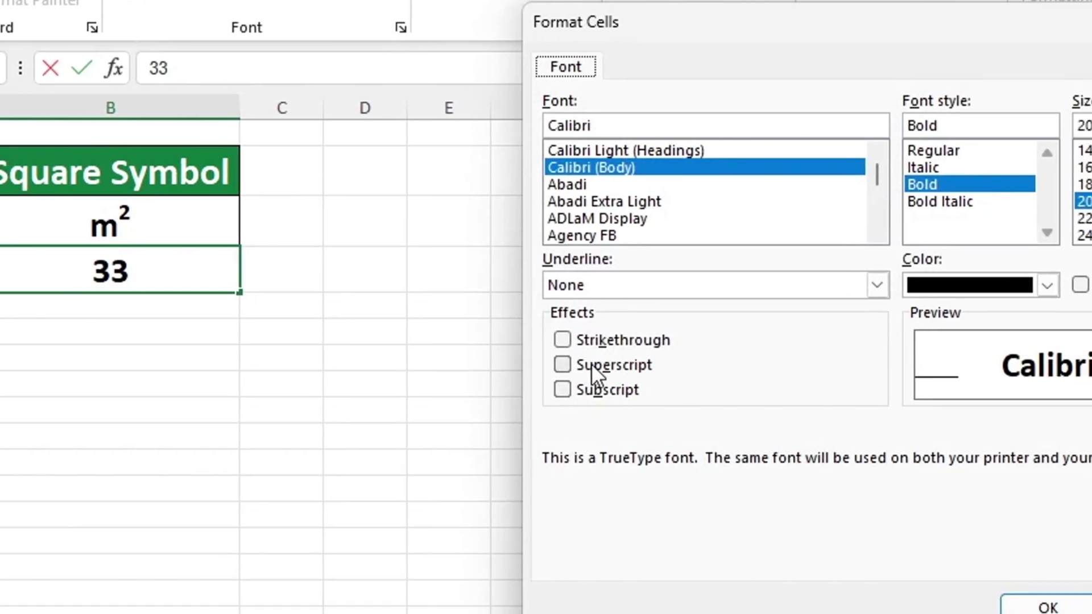
click(591, 364)
click(1049, 607)
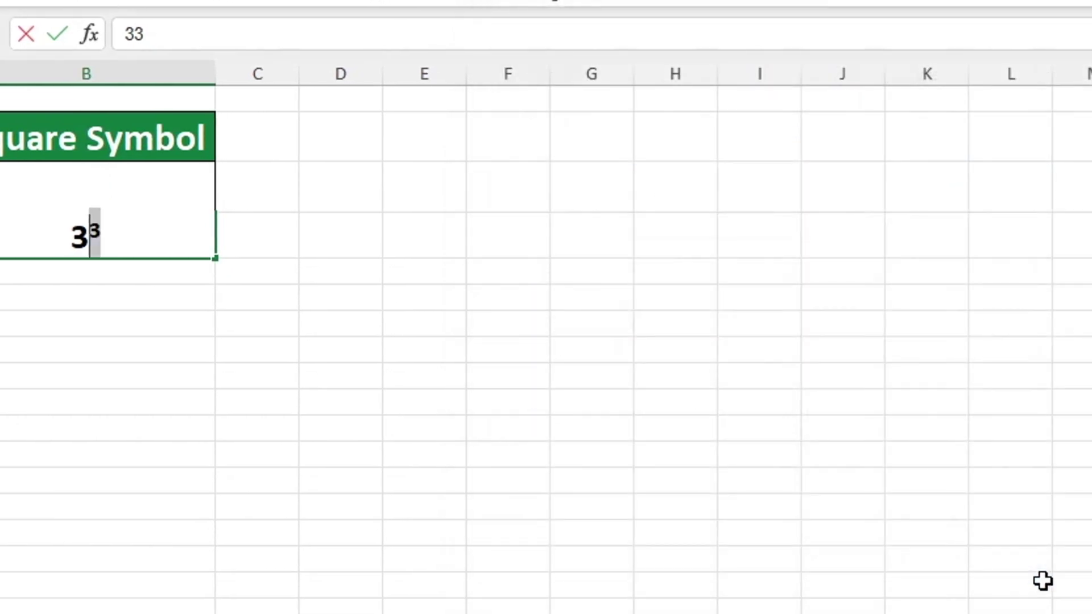
click(1069, 613)
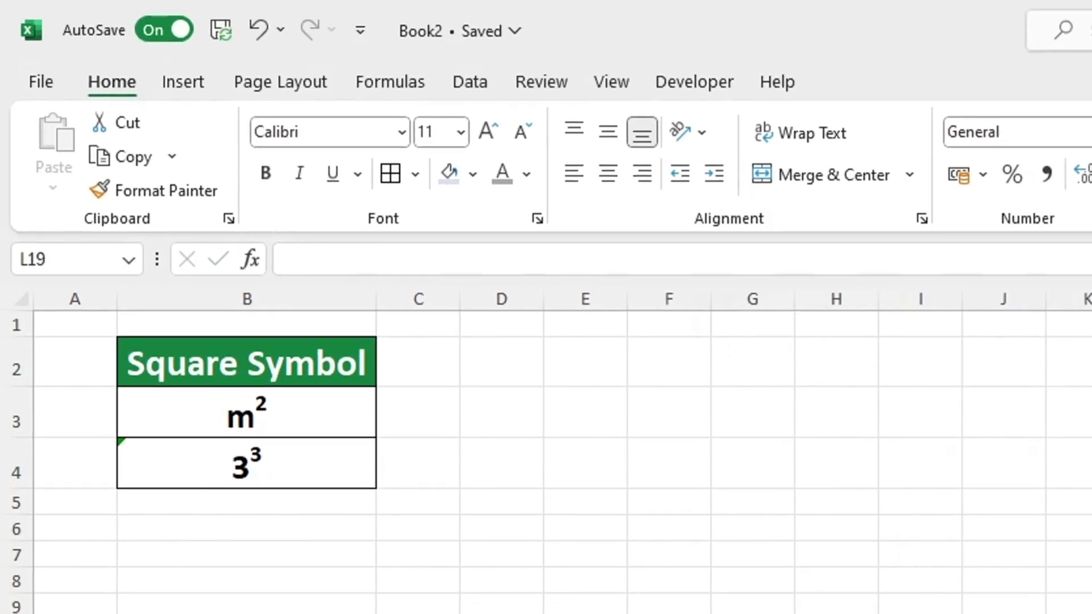
Delete the 3³ from B4 and reset the cell to General number format
click(294, 462)
key(Delete)
right_click(306, 453)
click(417, 613)
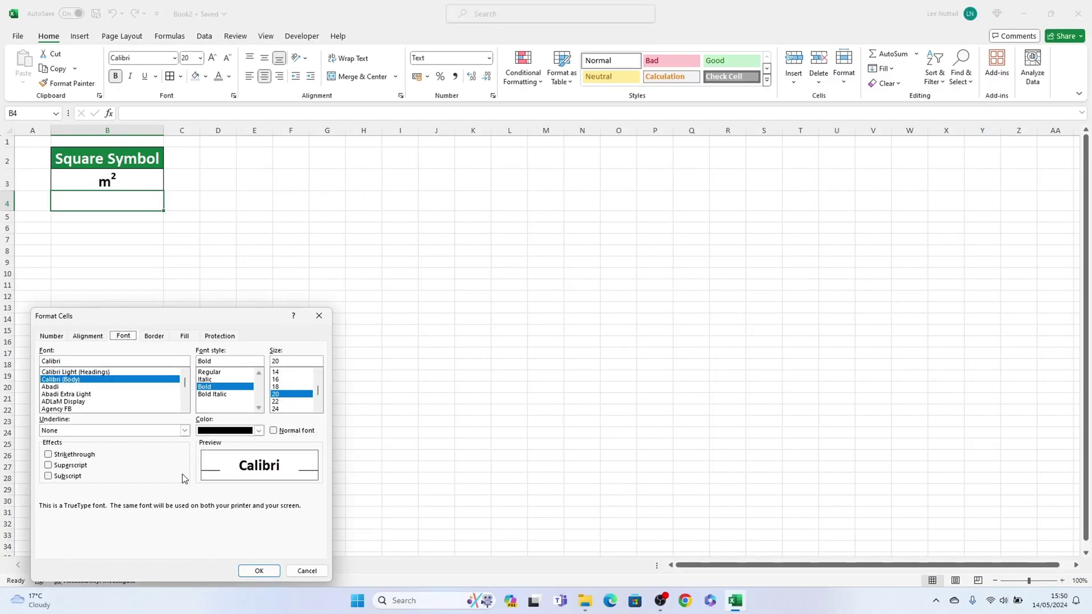
click(60, 337)
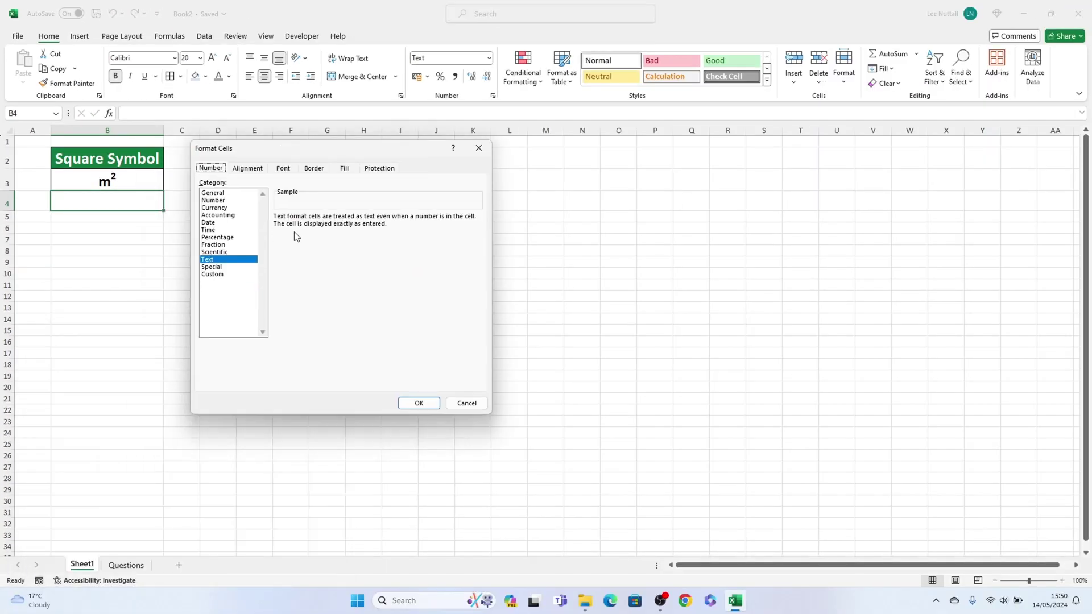
click(229, 195)
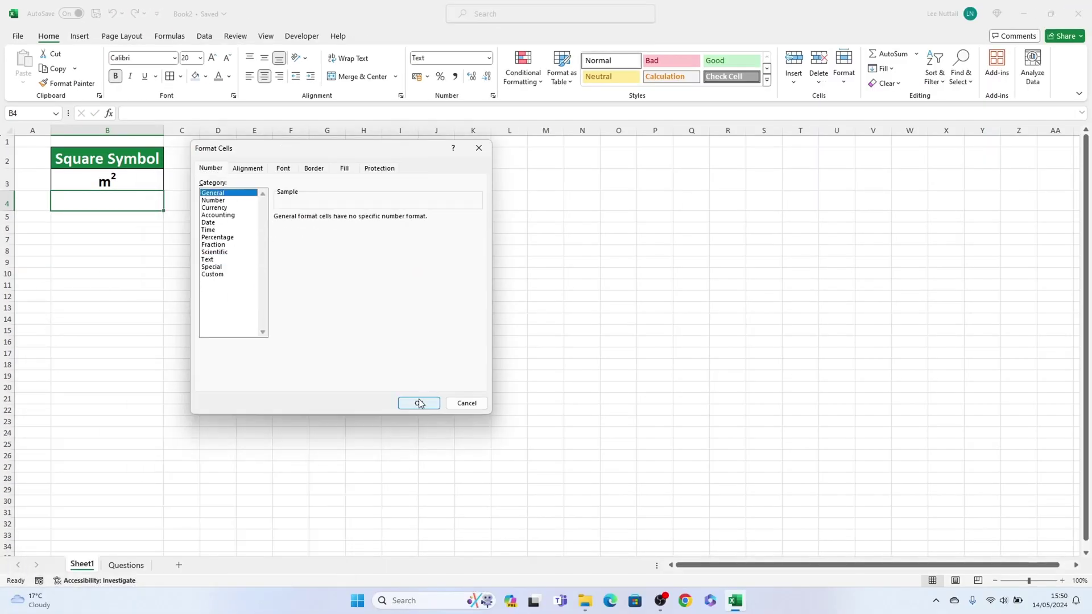
click(418, 402)
click(286, 375)
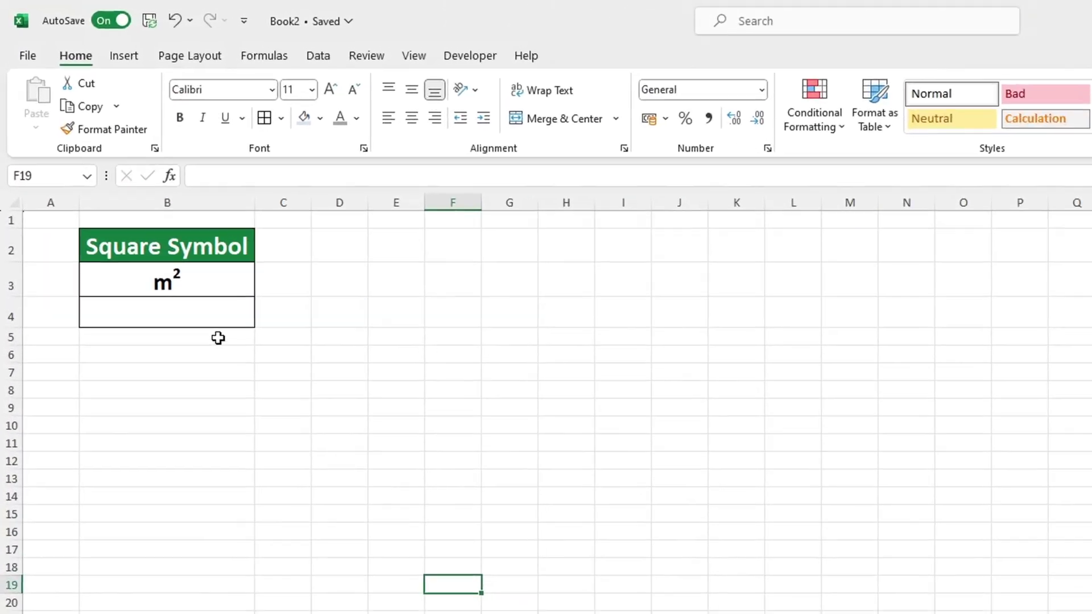
click(130, 199)
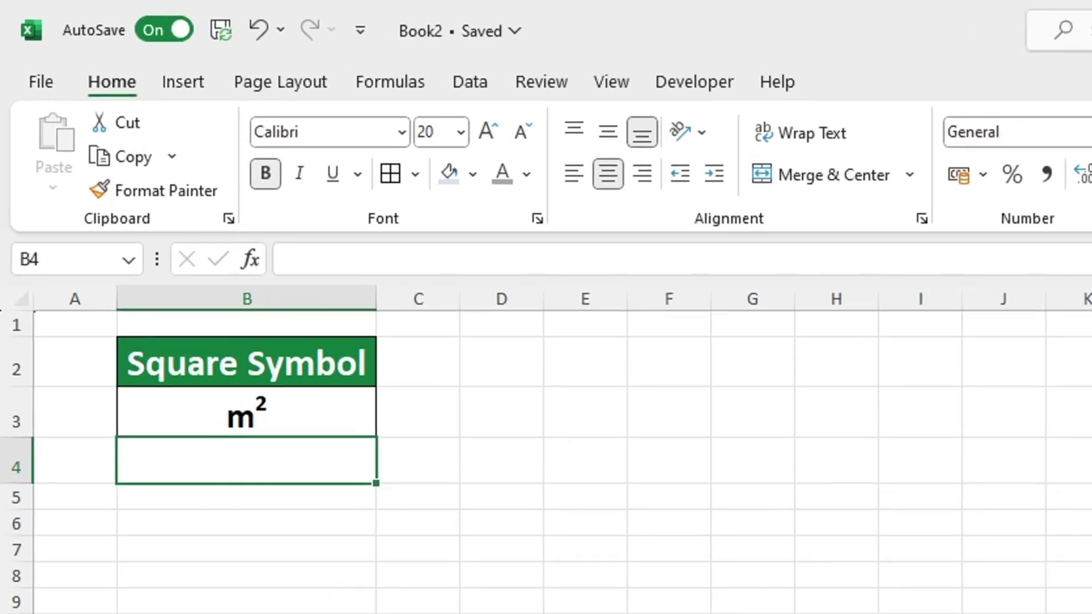
Type 3 in cell B4 and bring up the Insert ribbon commands
text(3)
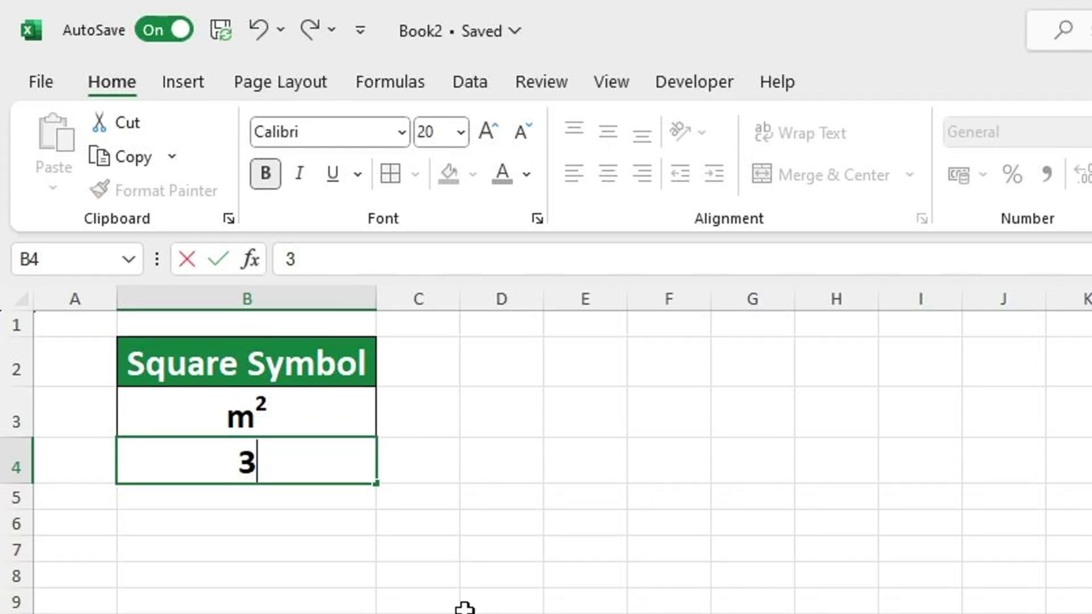
click(190, 80)
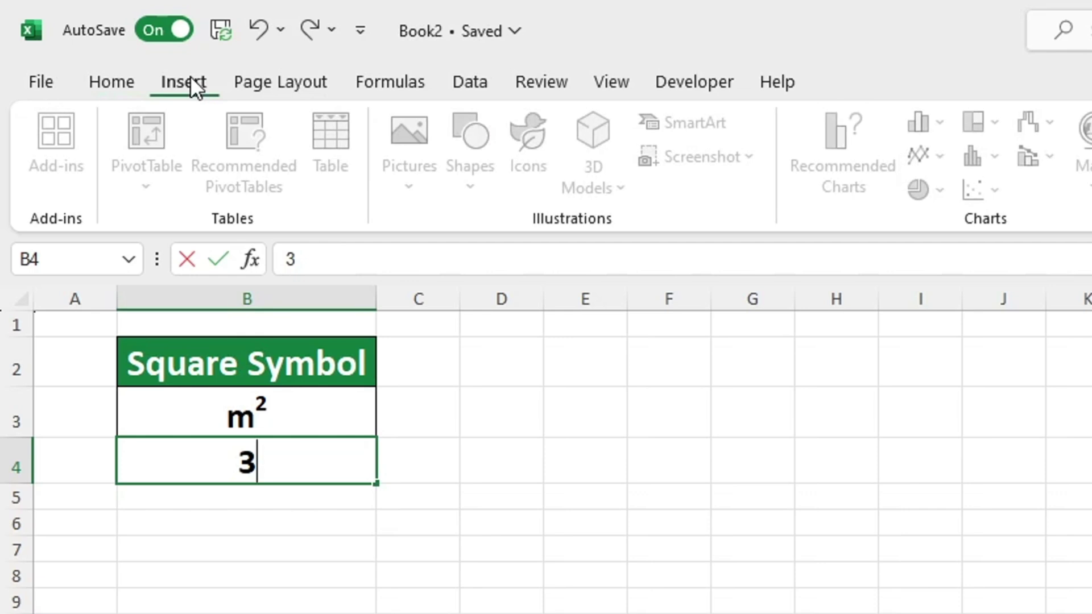
Insert the Superscript Two symbol (00B2) after the 3 in B4, then close the Symbol dialog
click(848, 143)
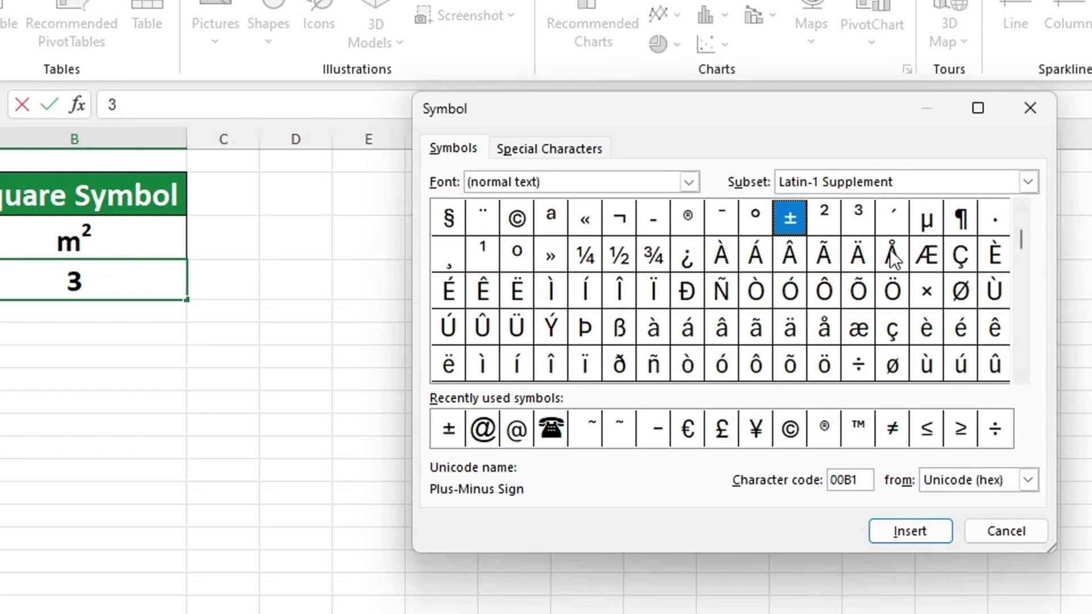
click(835, 221)
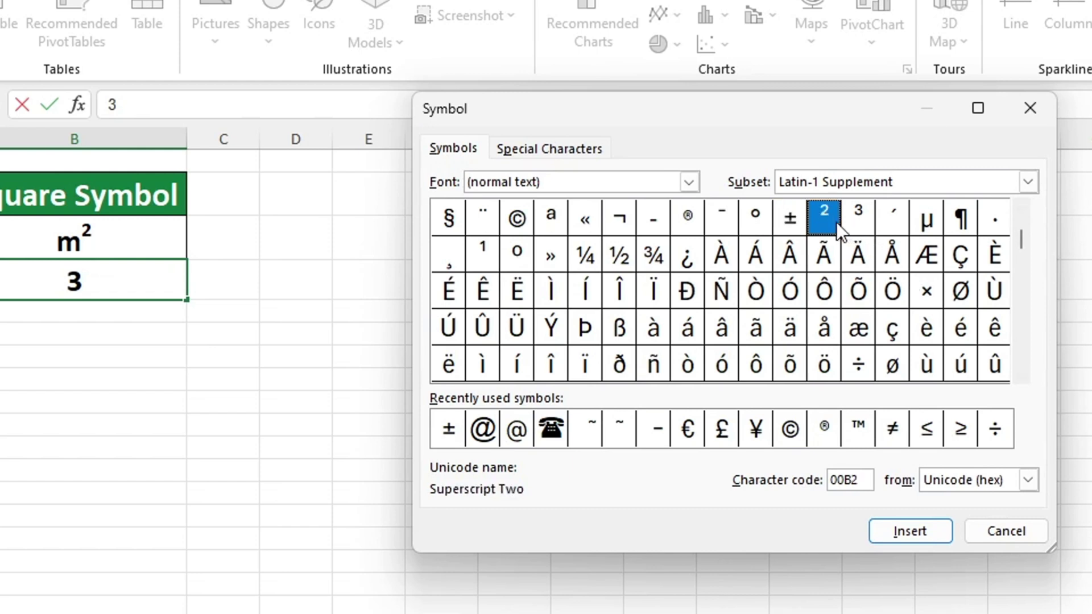
click(936, 533)
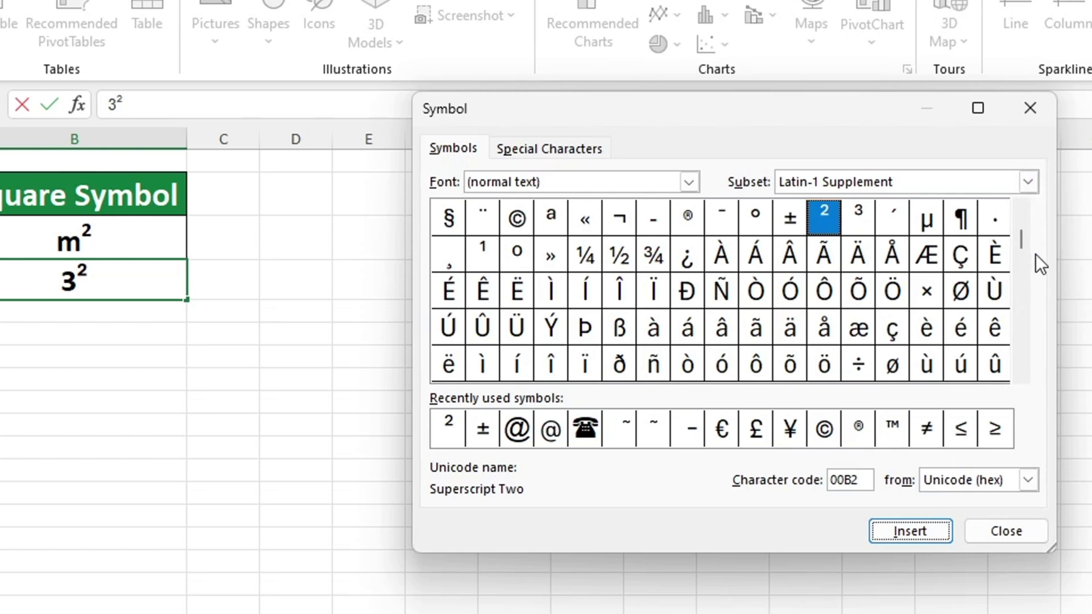
click(1026, 377)
click(1026, 377)
click(1026, 377)
click(1026, 377)
click(1026, 377)
click(1027, 377)
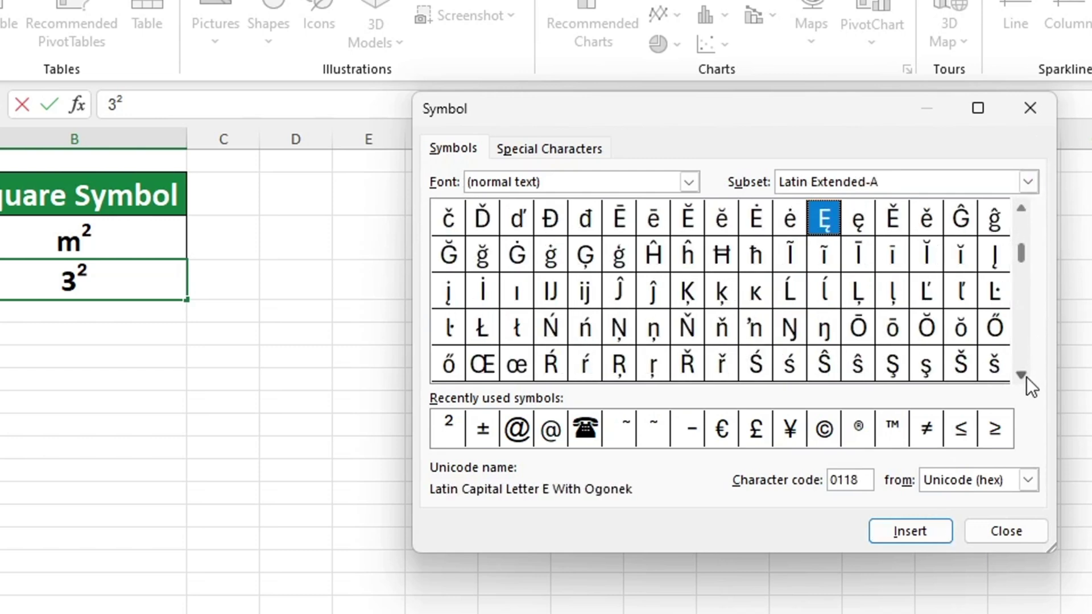
click(1026, 376)
click(1026, 376)
click(1027, 377)
click(1026, 376)
double_click(1027, 377)
click(1026, 377)
click(1027, 377)
click(1026, 377)
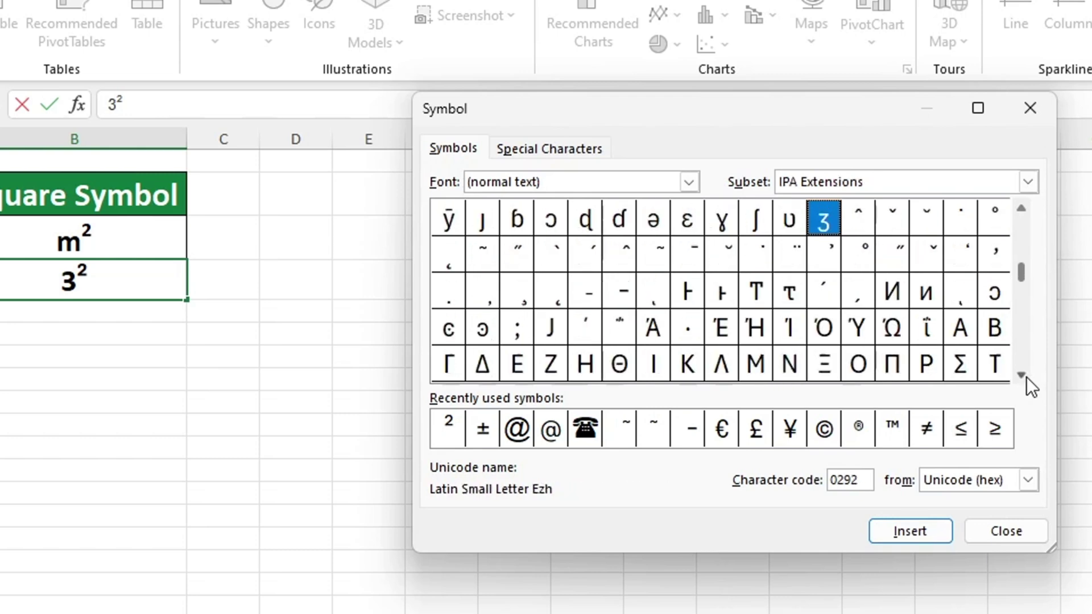
click(1027, 377)
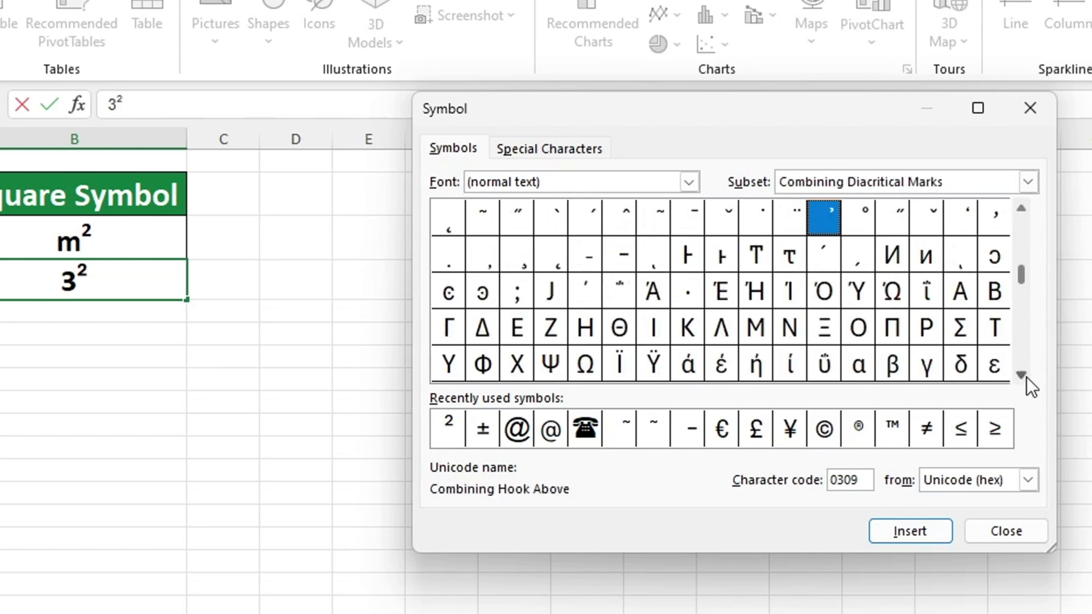
click(993, 542)
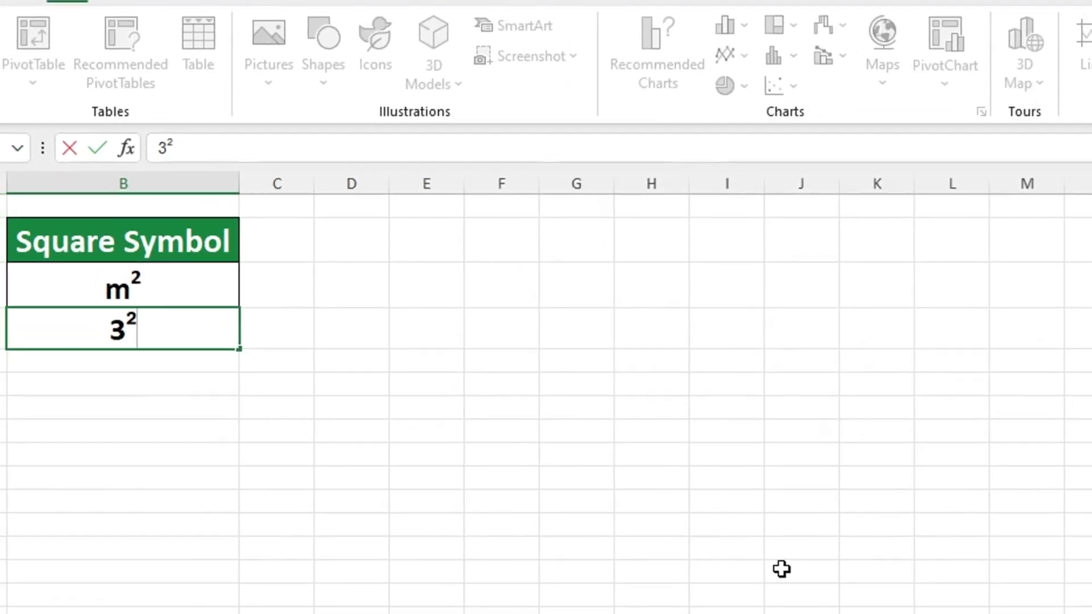
click(733, 515)
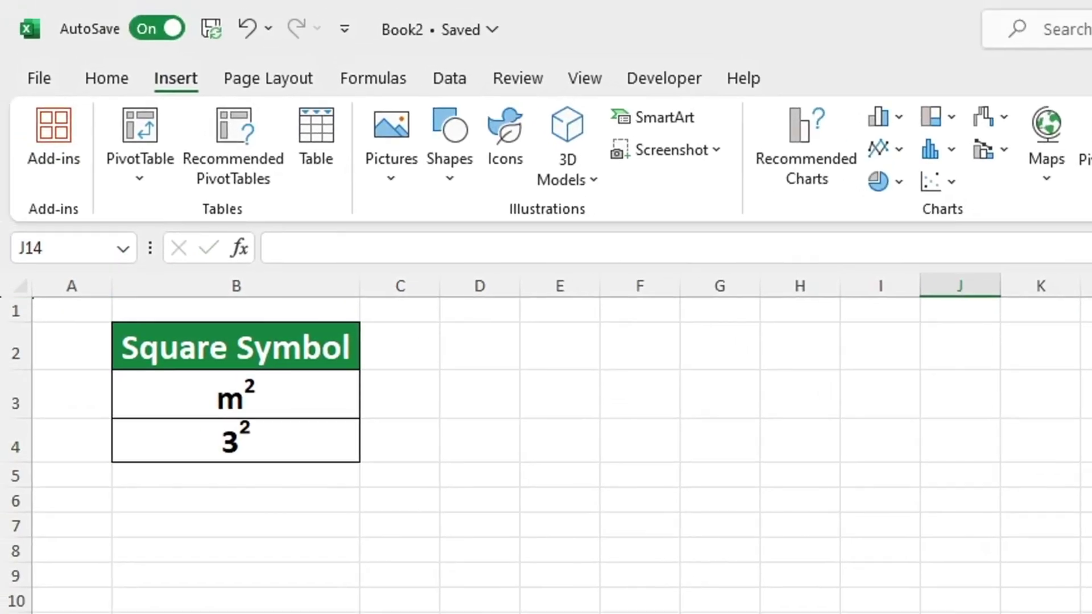